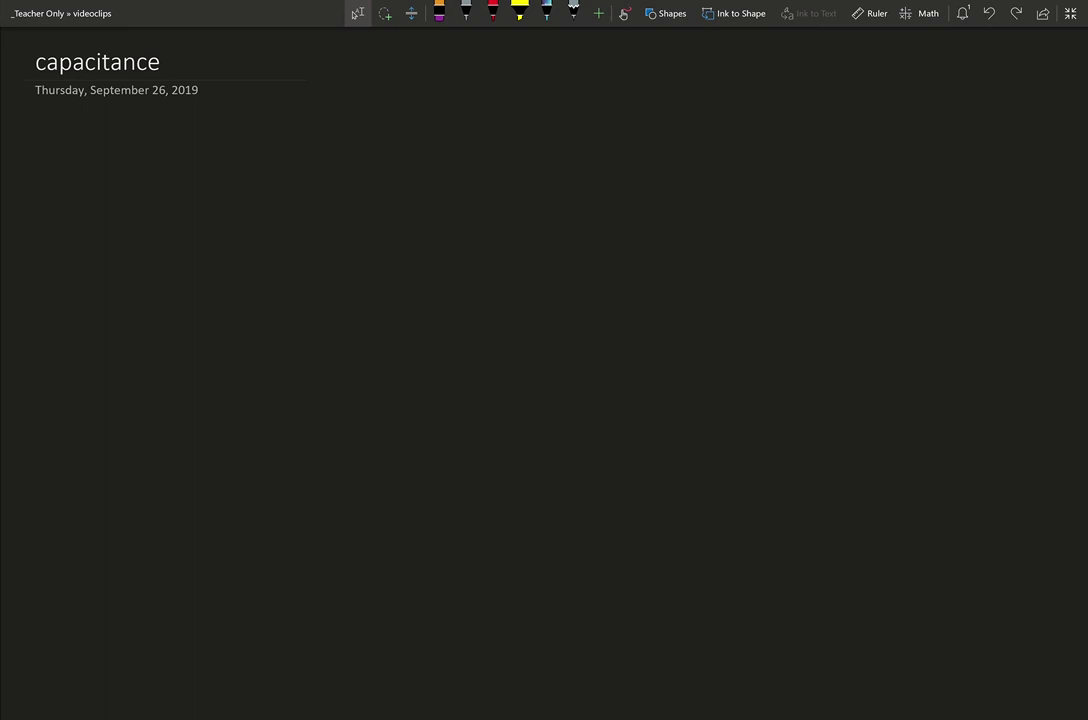
- Draw and shade two grey parallelogram capacitor plates side by side
mouse_move(364, 255)
mouse_down()
mouse_move(368, 366)
mouse_move(440, 308)
mouse_move(362, 260)
mouse_up()
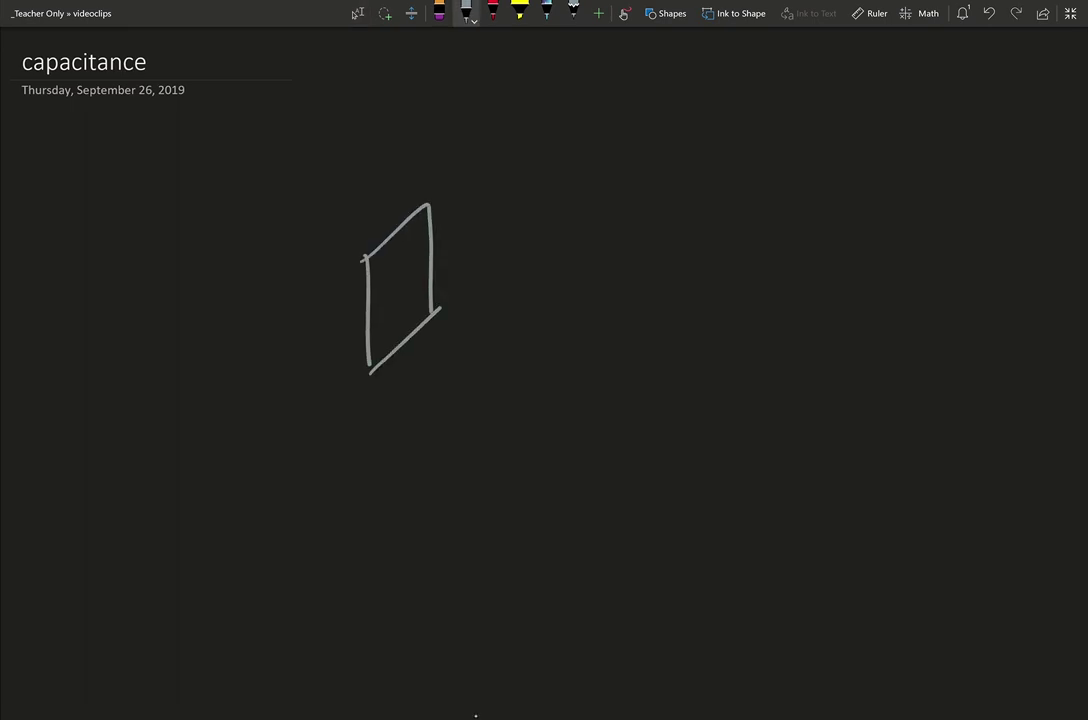
mouse_move(372, 250)
mouse_down()
mouse_move(374, 305)
mouse_move(392, 330)
mouse_move(424, 260)
mouse_move(376, 330)
mouse_up()
mouse_move(307, 270)
mouse_down()
mouse_move(319, 368)
mouse_move(356, 318)
mouse_move(305, 268)
mouse_move(385, 212)
mouse_move(328, 257)
mouse_up()
mouse_move(320, 300)
mouse_down()
mouse_move(375, 215)
mouse_move(386, 169)
mouse_move(402, 162)
mouse_move(404, 177)
mouse_move(426, 167)
mouse_move(428, 180)
mouse_up()
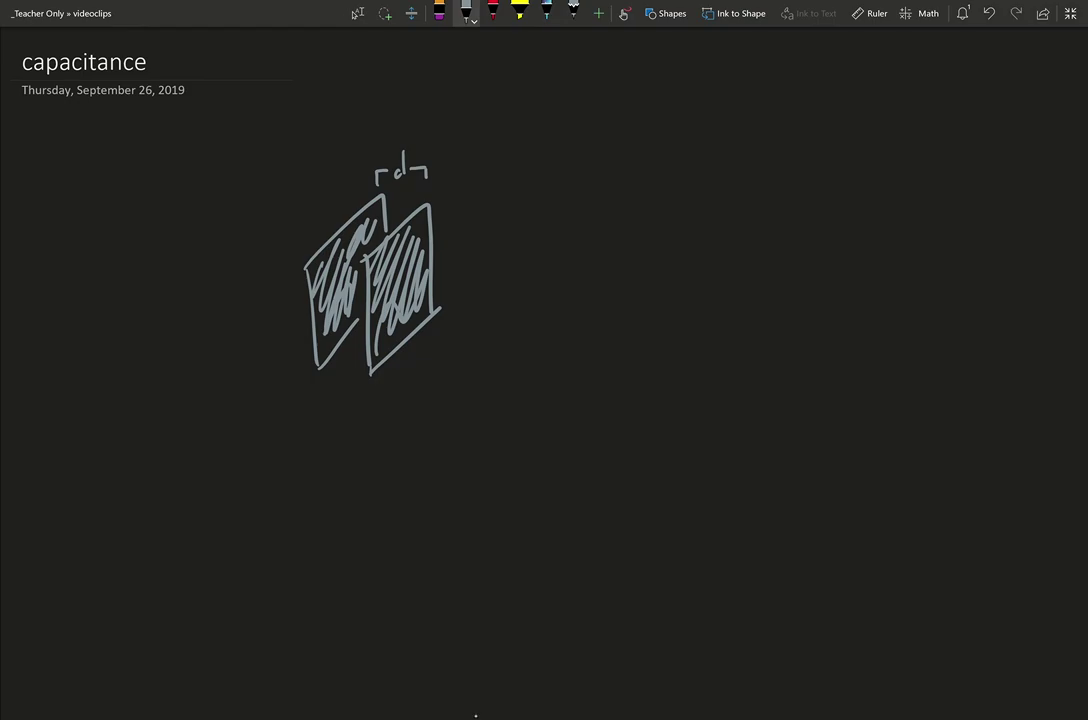
- Wire the plates to a battery symbol labelled V, with its + terminal marked
mouse_move(305, 300)
mouse_down()
mouse_move(242, 324)
mouse_move(244, 454)
mouse_move(326, 456)
mouse_move(326, 437)
mouse_move(345, 482)
mouse_up()
mouse_move(360, 437)
mouse_down()
mouse_move(366, 472)
mouse_move(474, 450)
mouse_move(476, 395)
mouse_move(432, 272)
mouse_up()
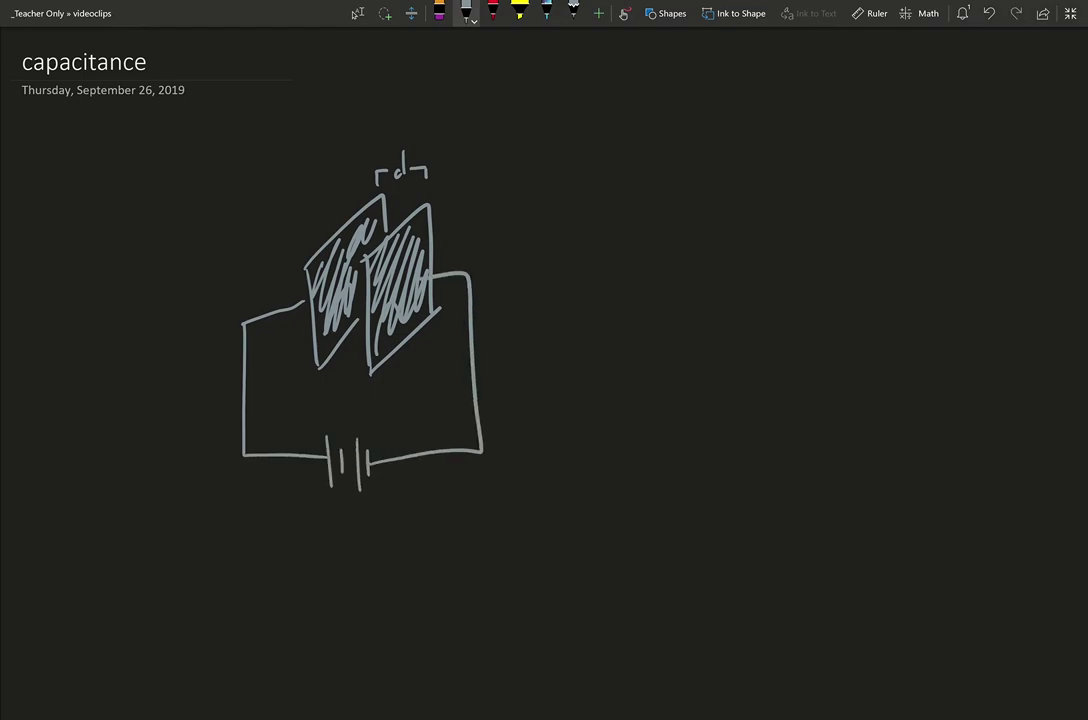
drag(342, 518, 366, 505)
mouse_move(316, 470)
mouse_down()
mouse_move(316, 482)
mouse_move(383, 476)
mouse_up()
- Draw red plus charges along the left plate
click(466, 12)
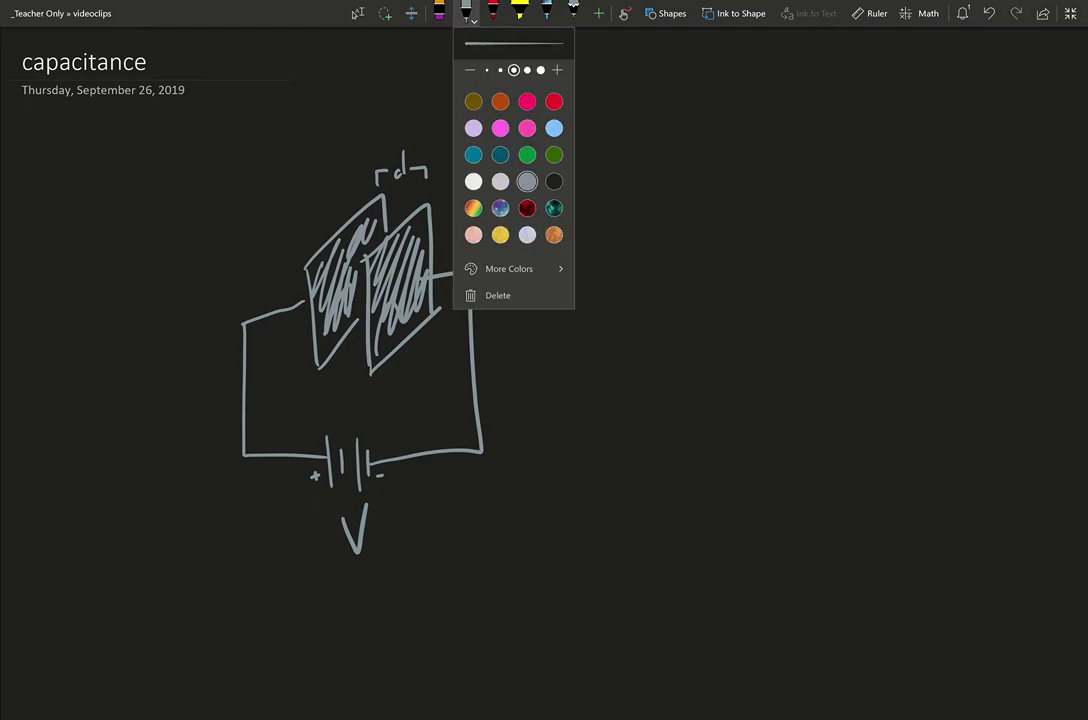
click(554, 101)
drag(295, 352, 302, 358)
drag(300, 324, 306, 305)
drag(297, 279, 322, 236)
drag(326, 227, 358, 206)
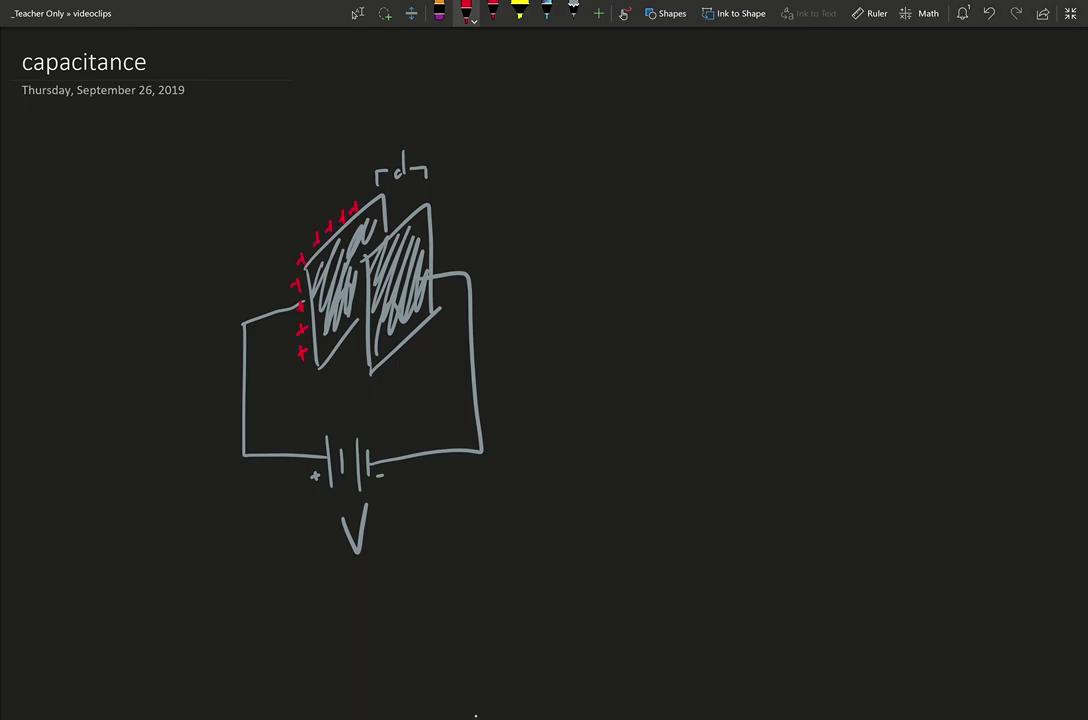
- Draw dark teal minus charges along the right plate
click(466, 12)
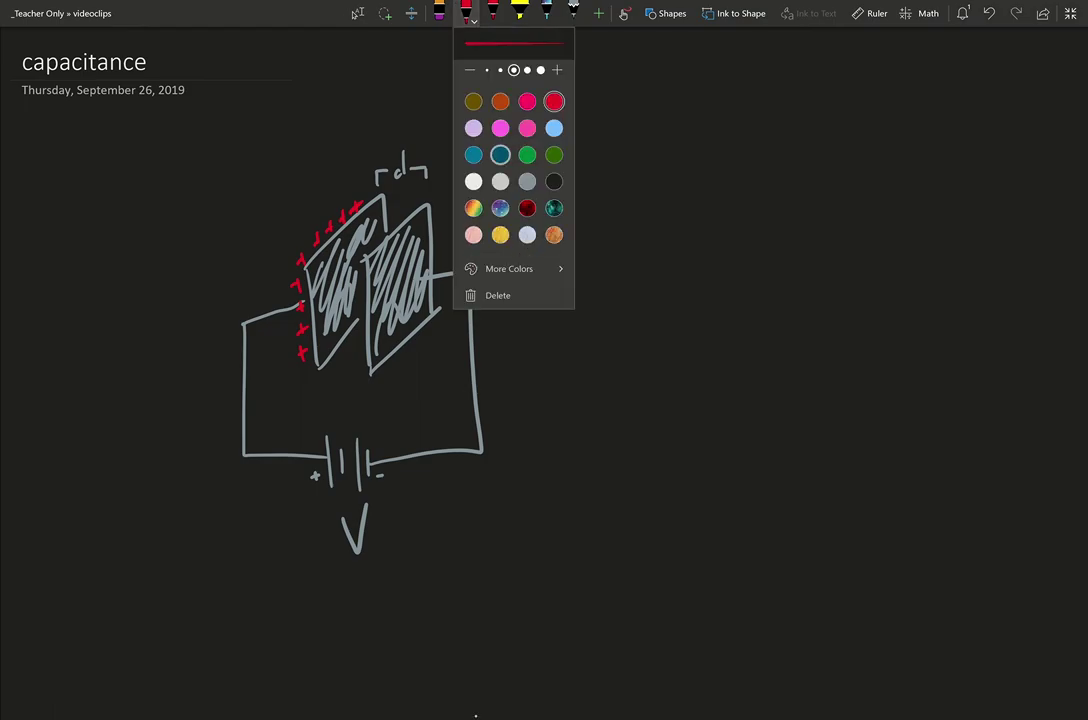
click(500, 154)
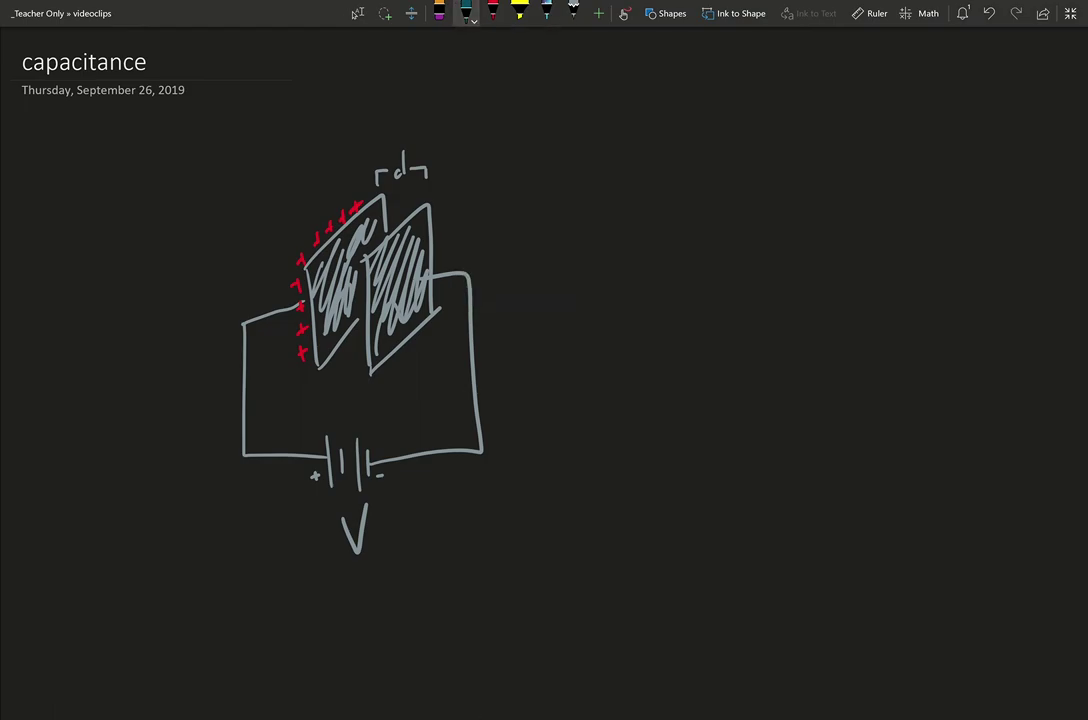
drag(372, 282, 390, 346)
drag(415, 231, 428, 223)
- Write +Q in red beside the left plate
click(465, 12)
click(554, 101)
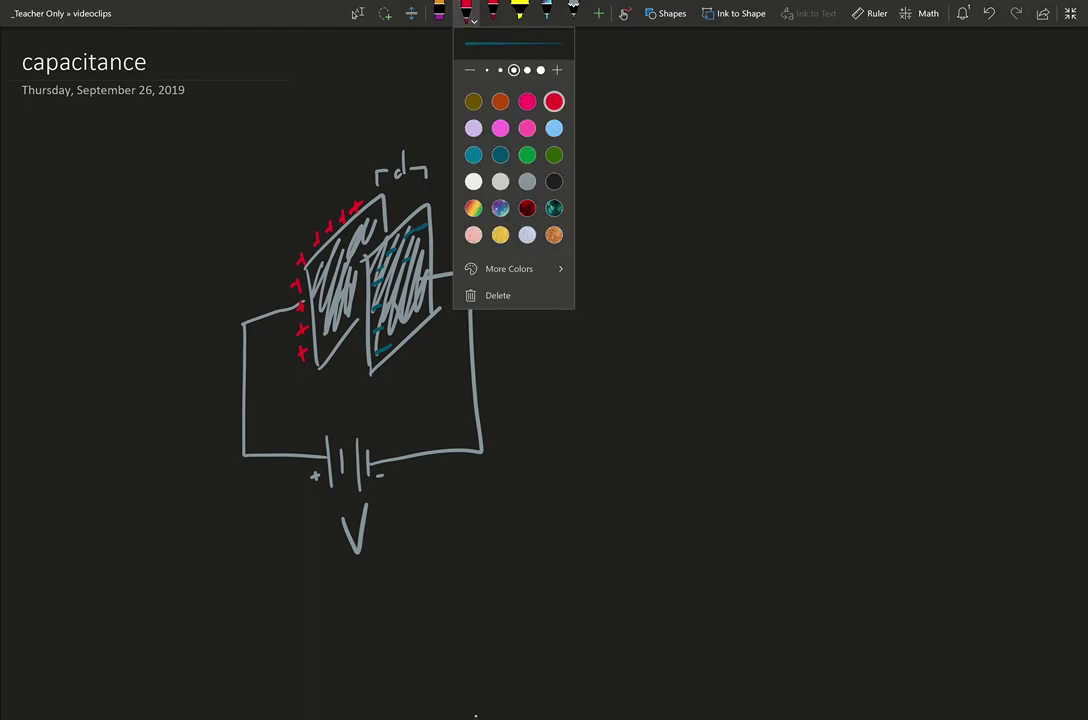
click(280, 208)
drag(277, 211, 292, 203)
mouse_move(284, 200)
mouse_down()
mouse_move(286, 215)
mouse_move(300, 212)
mouse_up()
drag(302, 202, 307, 212)
- Write −Q in teal beside the right plate, undoing a stray line across the circuit
click(465, 12)
click(500, 154)
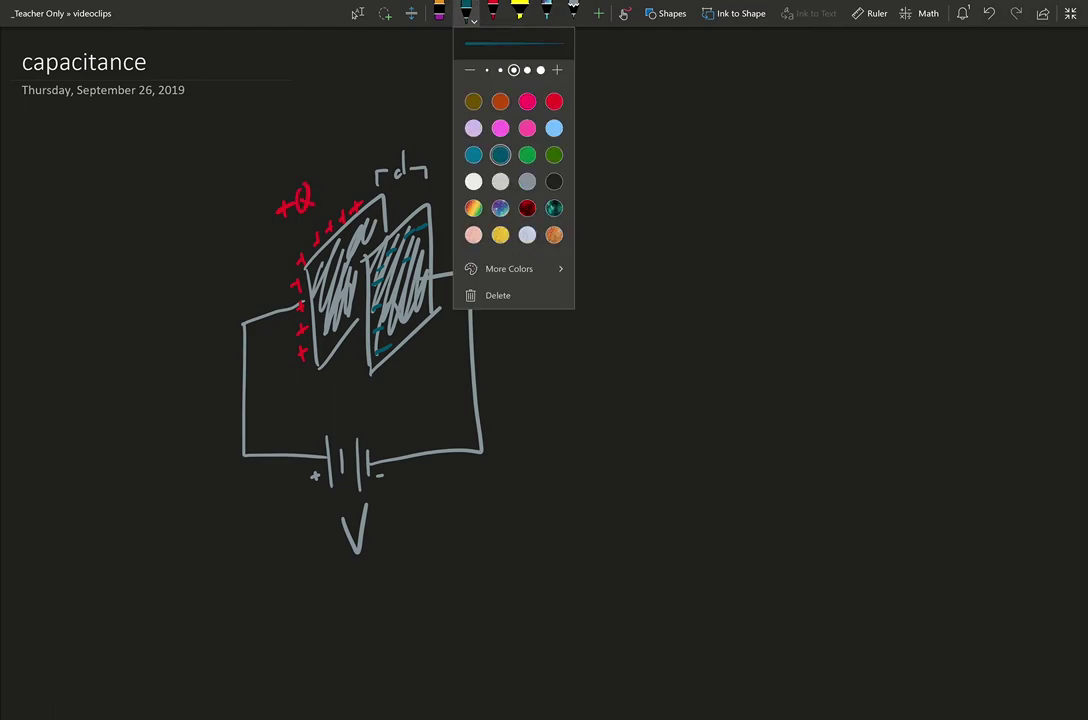
click(443, 189)
mouse_move(440, 189)
mouse_down()
mouse_move(468, 173)
mouse_move(478, 191)
mouse_up()
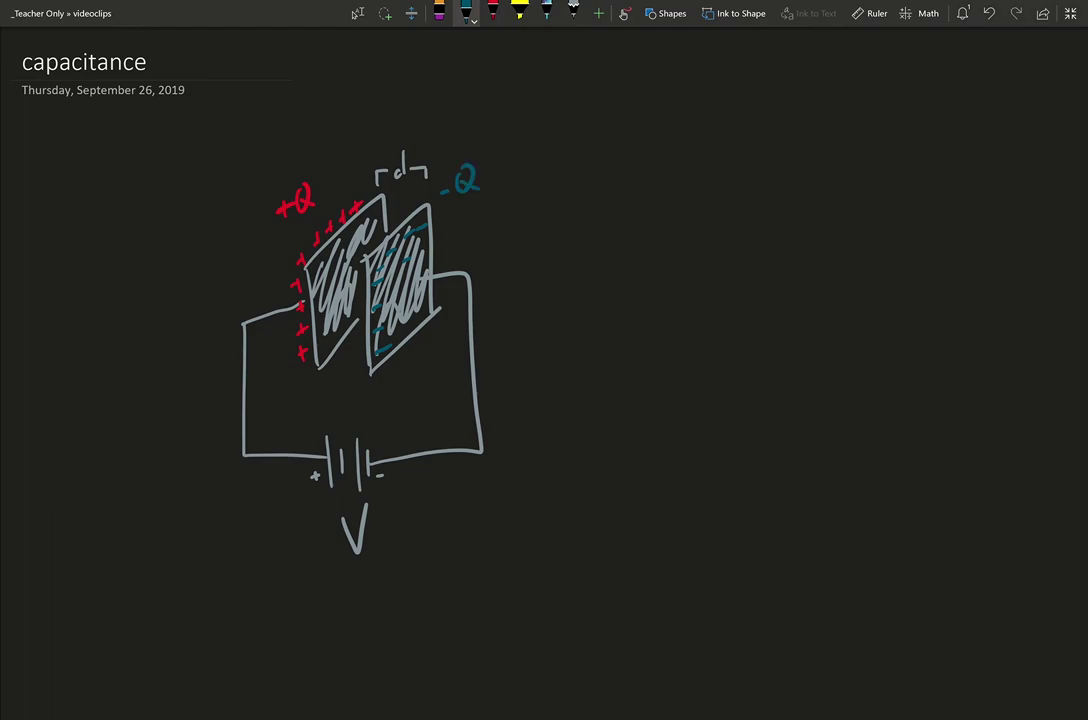
drag(248, 405, 456, 392)
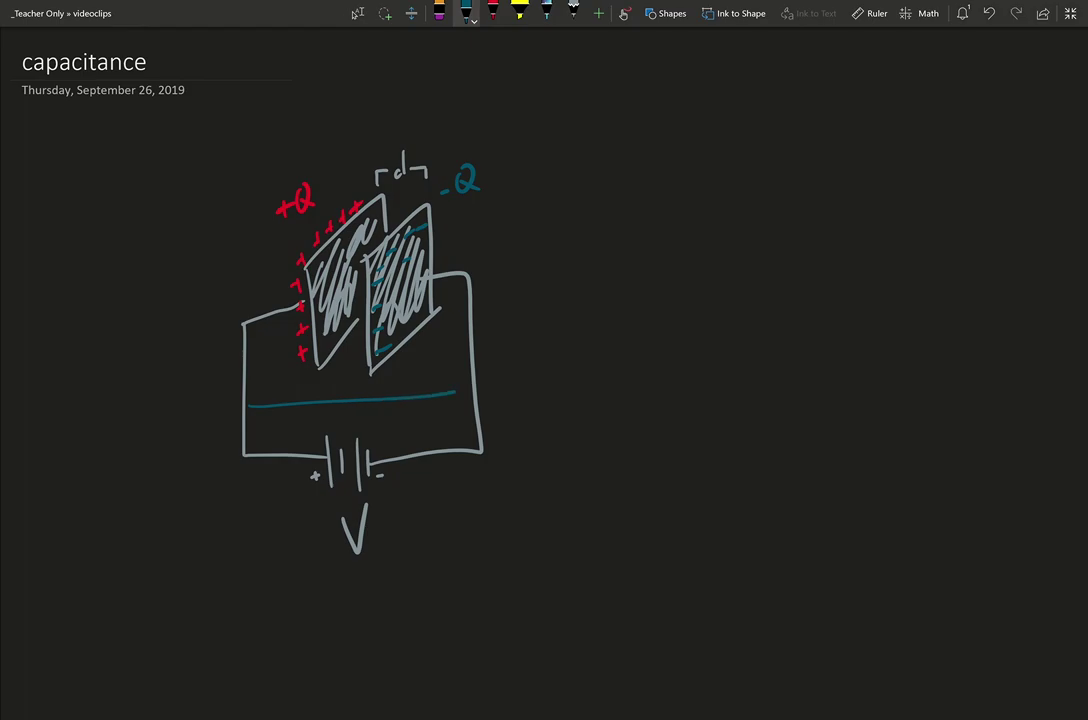
key(ctrl+z)
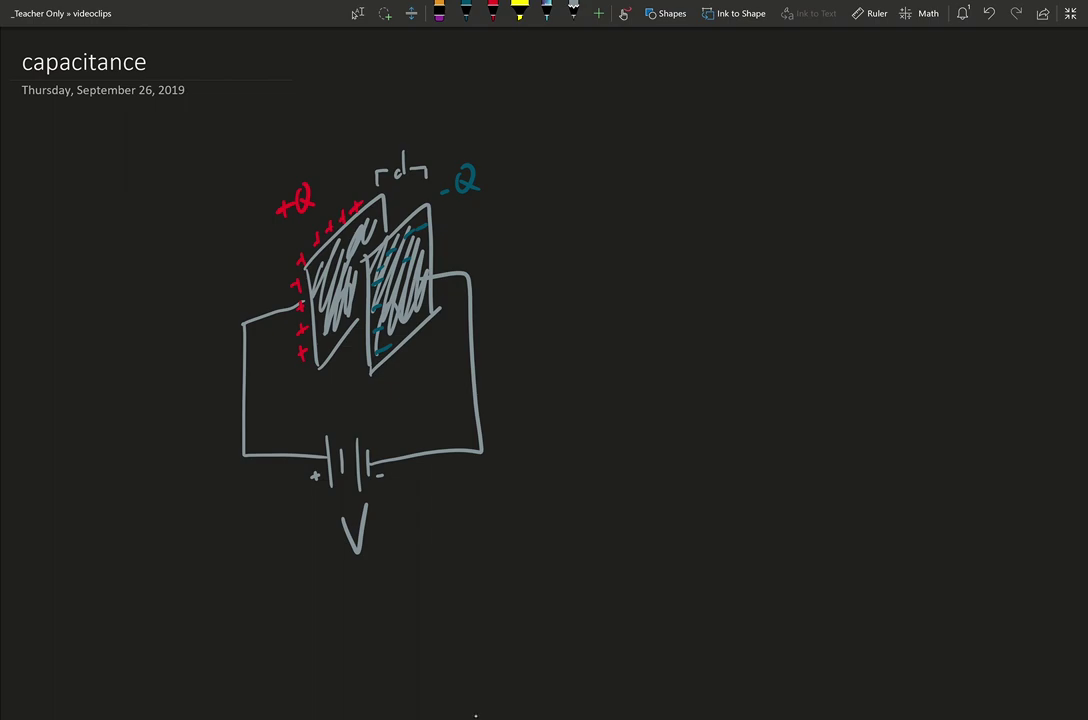
- In grey, draw a narrow plate pair labelled d and a wider pair labelled D
click(466, 12)
click(466, 12)
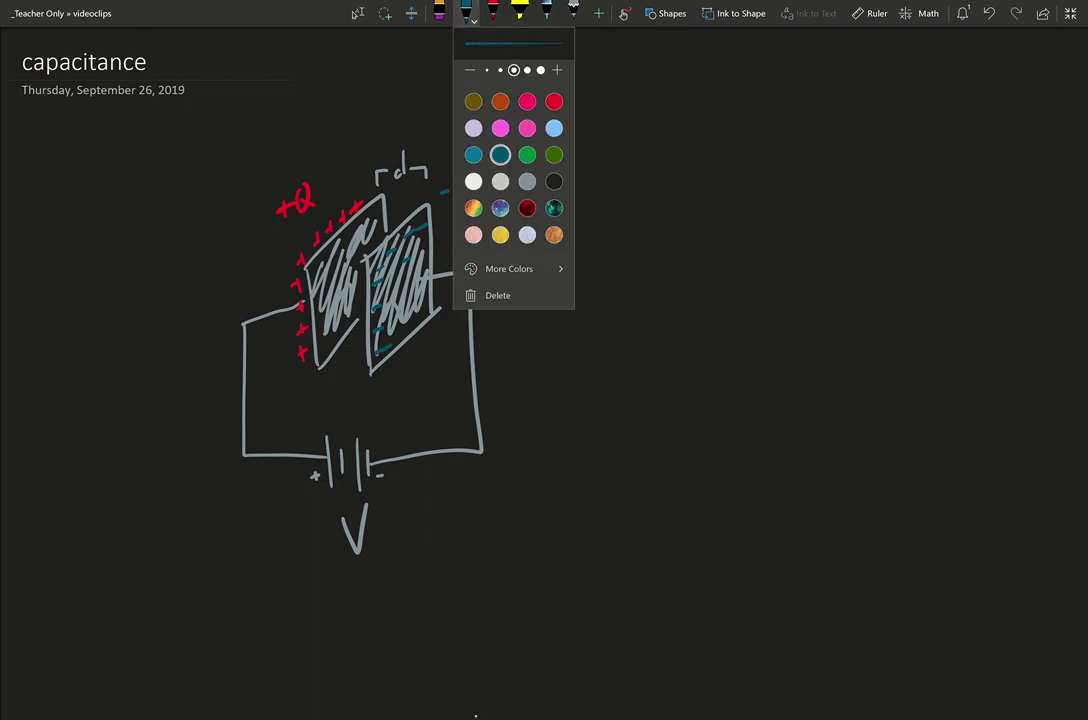
click(527, 180)
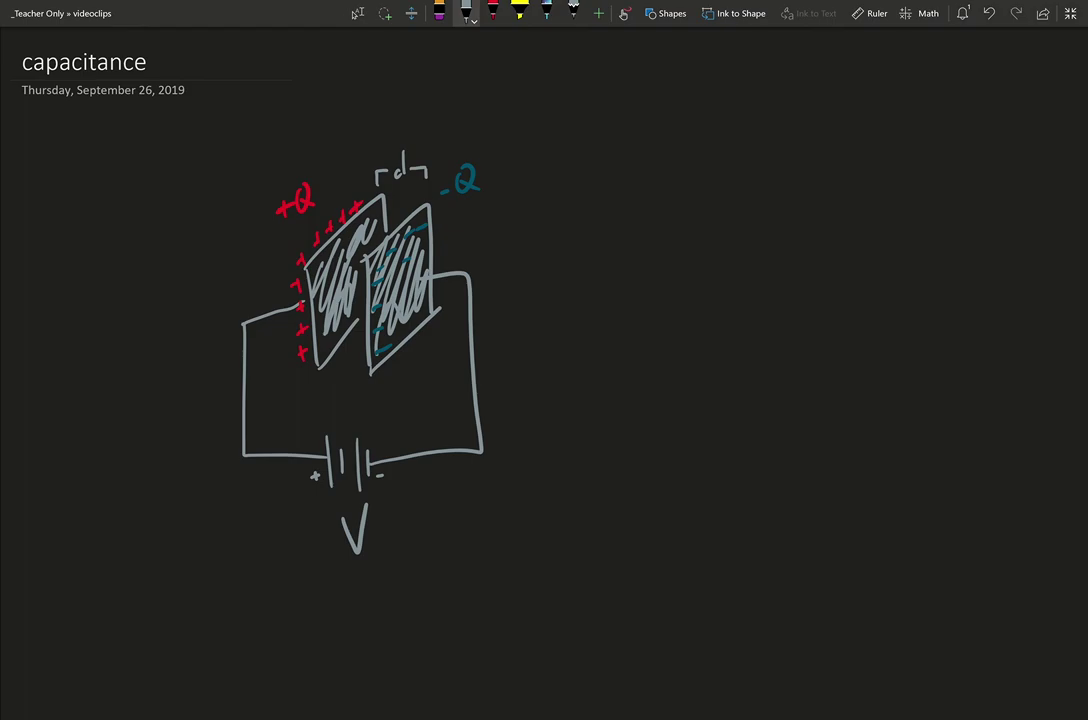
drag(694, 184, 691, 250)
drag(778, 182, 772, 239)
mouse_move(735, 152)
mouse_down()
mouse_move(740, 163)
mouse_move(701, 164)
mouse_up()
drag(752, 158, 769, 165)
drag(697, 306, 696, 350)
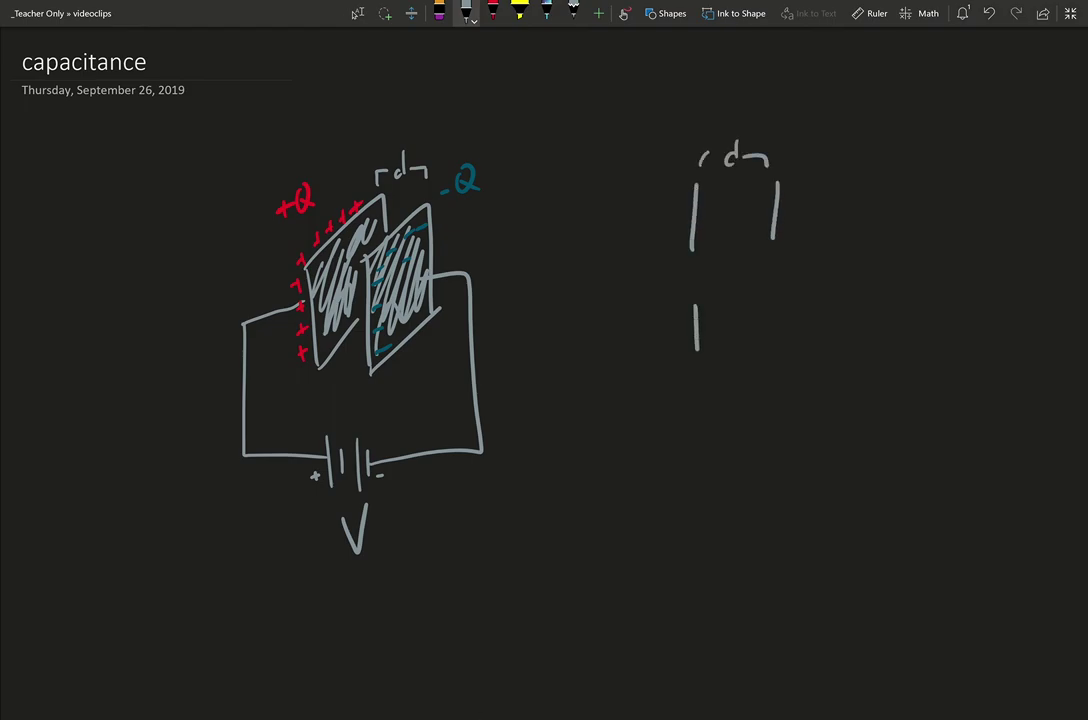
drag(822, 302, 818, 355)
drag(705, 157, 722, 157)
mouse_move(707, 296)
mouse_down()
mouse_move(757, 283)
mouse_move(758, 297)
mouse_move(776, 283)
mouse_move(821, 290)
mouse_up()
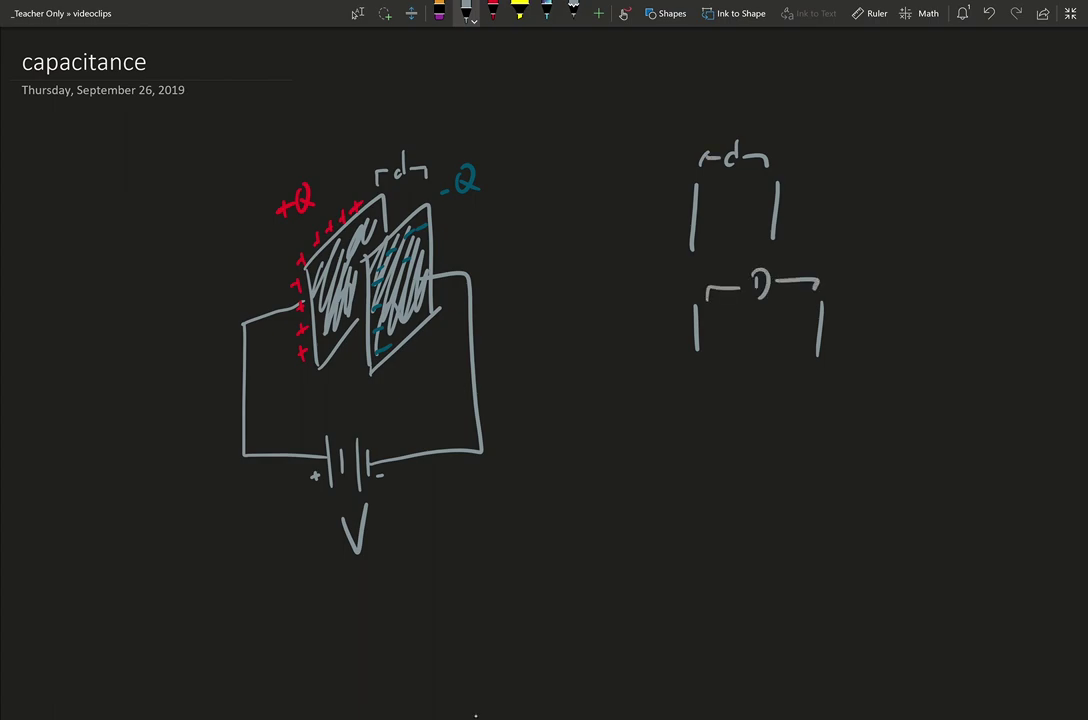
- Add plus charges to both left plates and minus charges to both right plates
drag(670, 232, 681, 231)
mouse_move(675, 226)
mouse_down()
mouse_move(675, 238)
mouse_move(680, 211)
mouse_up()
mouse_move(675, 206)
mouse_down()
mouse_move(675, 217)
mouse_move(685, 192)
mouse_up()
drag(679, 187, 679, 199)
drag(668, 306, 678, 305)
drag(673, 300, 676, 323)
drag(671, 318, 685, 342)
drag(675, 337, 675, 349)
drag(778, 222, 786, 222)
drag(778, 229, 786, 229)
drag(827, 312, 835, 311)
drag(826, 327, 830, 344)
drag(779, 204, 790, 202)
- Draw arrows across both gaps and circle the upper diagram's charges and d label
mouse_move(709, 215)
mouse_down()
mouse_move(752, 215)
mouse_move(715, 221)
mouse_move(744, 222)
mouse_up()
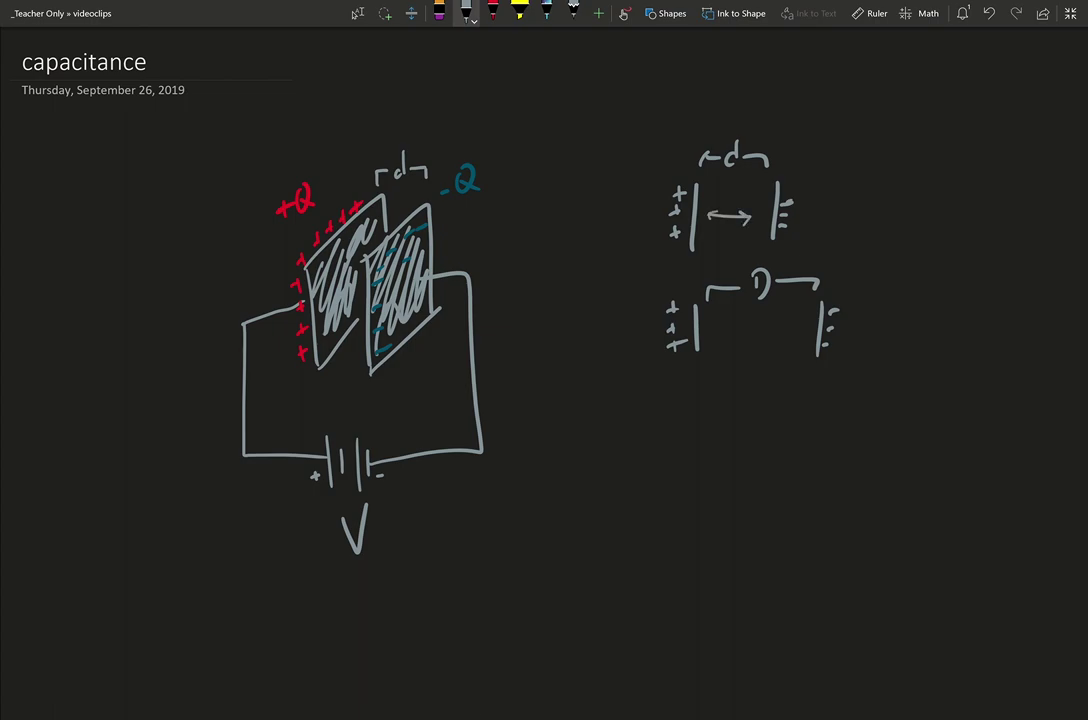
drag(715, 321, 798, 319)
drag(674, 178, 678, 184)
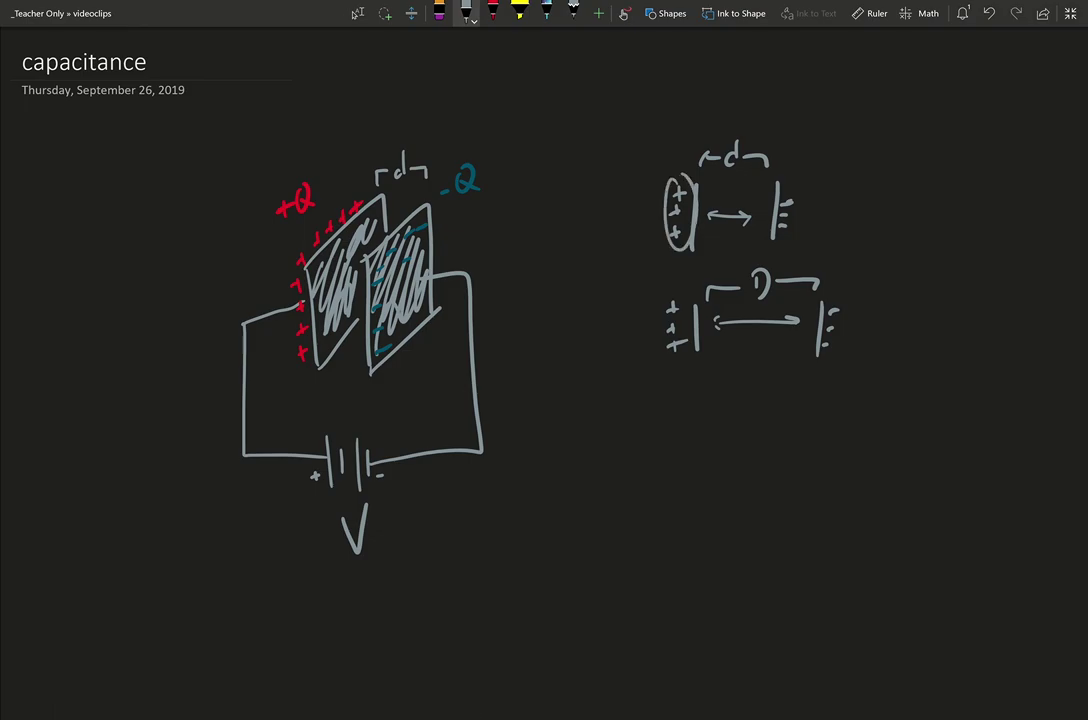
drag(790, 193, 793, 196)
drag(746, 142, 740, 136)
key(ctrl+z)
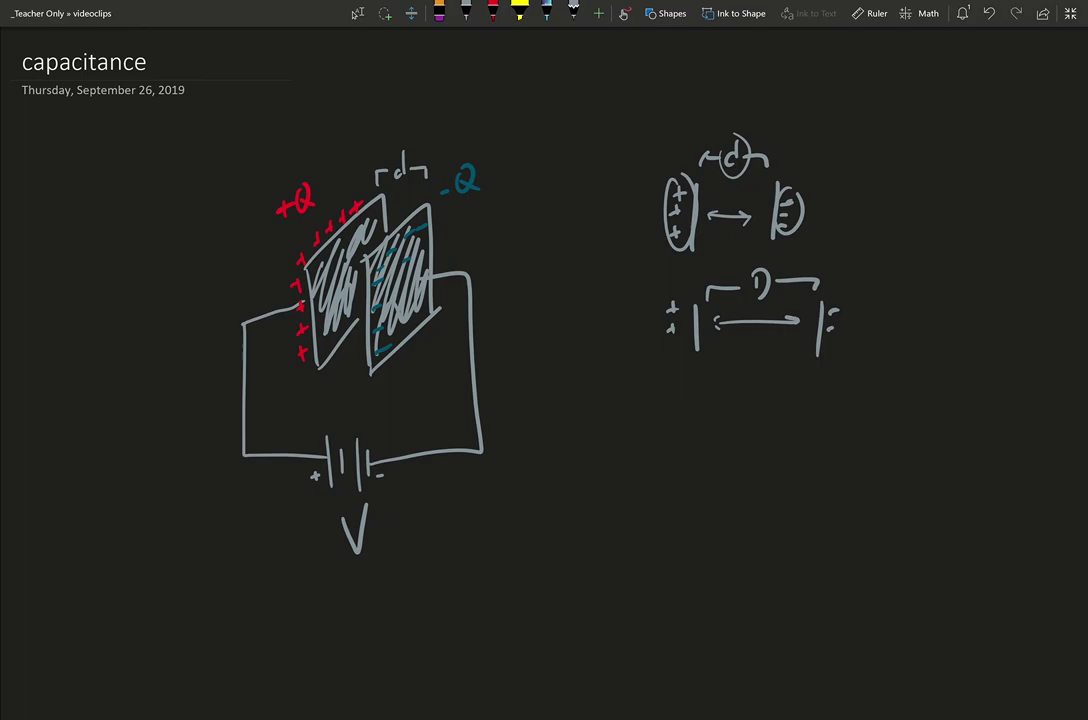
- Write A under each circuit plate and complete the lower gap arrow's arrowhead
click(465, 10)
drag(411, 376, 428, 376)
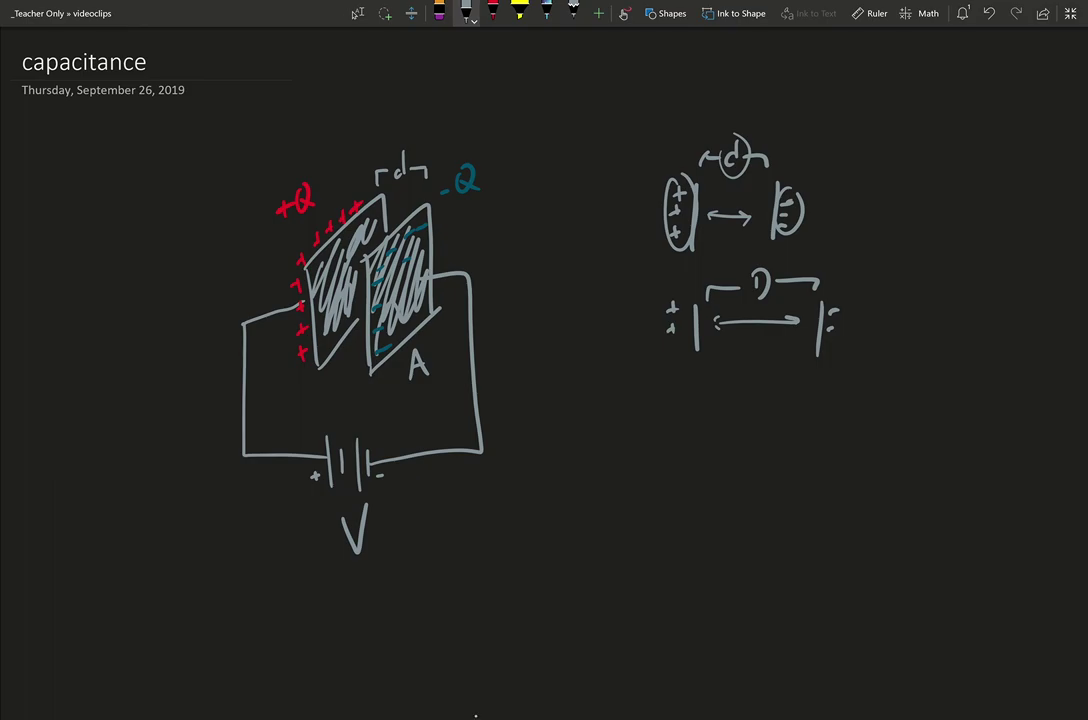
drag(331, 383, 347, 382)
drag(334, 375, 344, 374)
drag(709, 321, 720, 330)
- Write C labelled 'capacitance' and the relation C ∝ A below the gap diagrams
drag(686, 437, 686, 475)
mouse_move(612, 520)
mouse_down()
mouse_move(655, 540)
mouse_move(675, 528)
mouse_move(744, 528)
mouse_up()
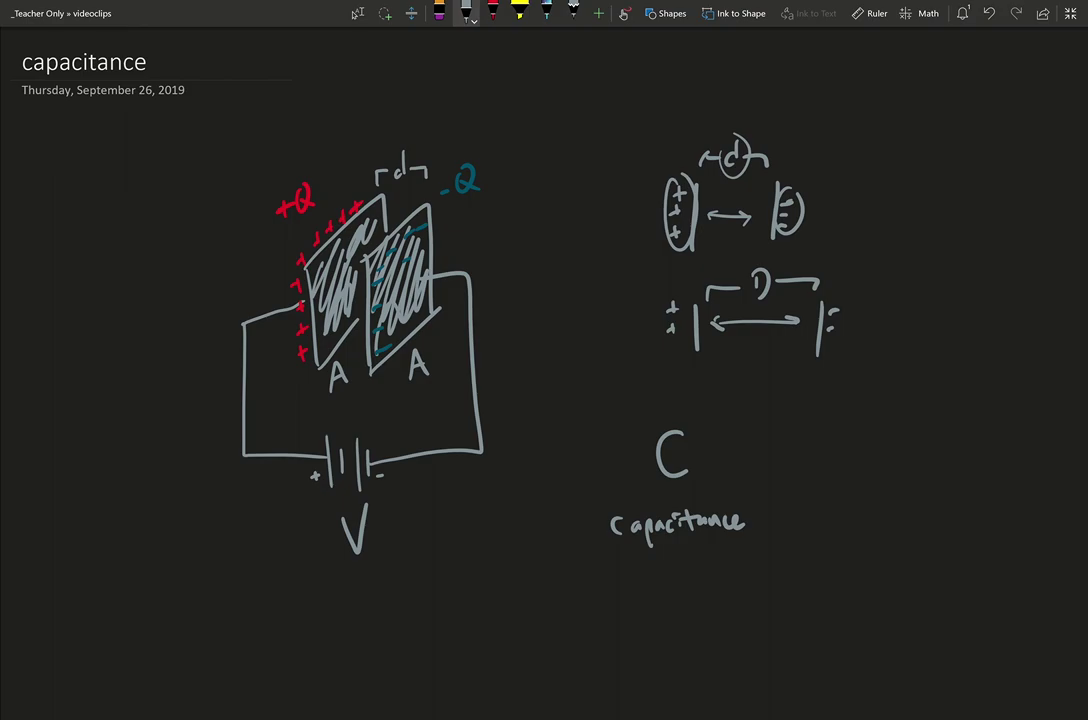
drag(744, 442, 750, 466)
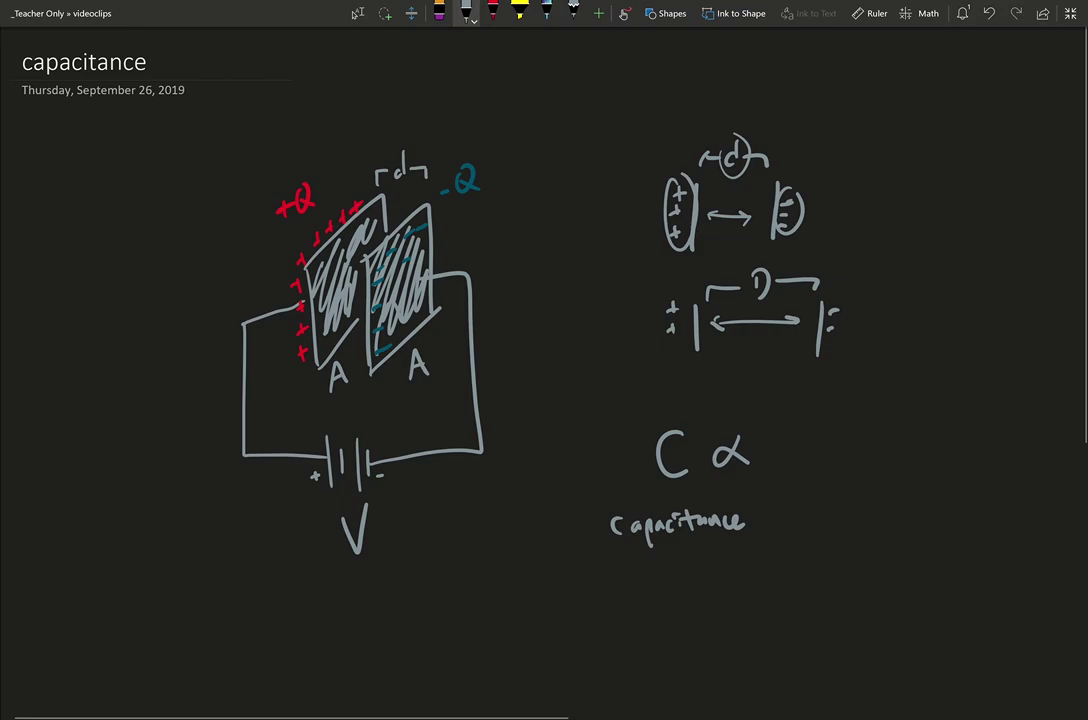
click(357, 13)
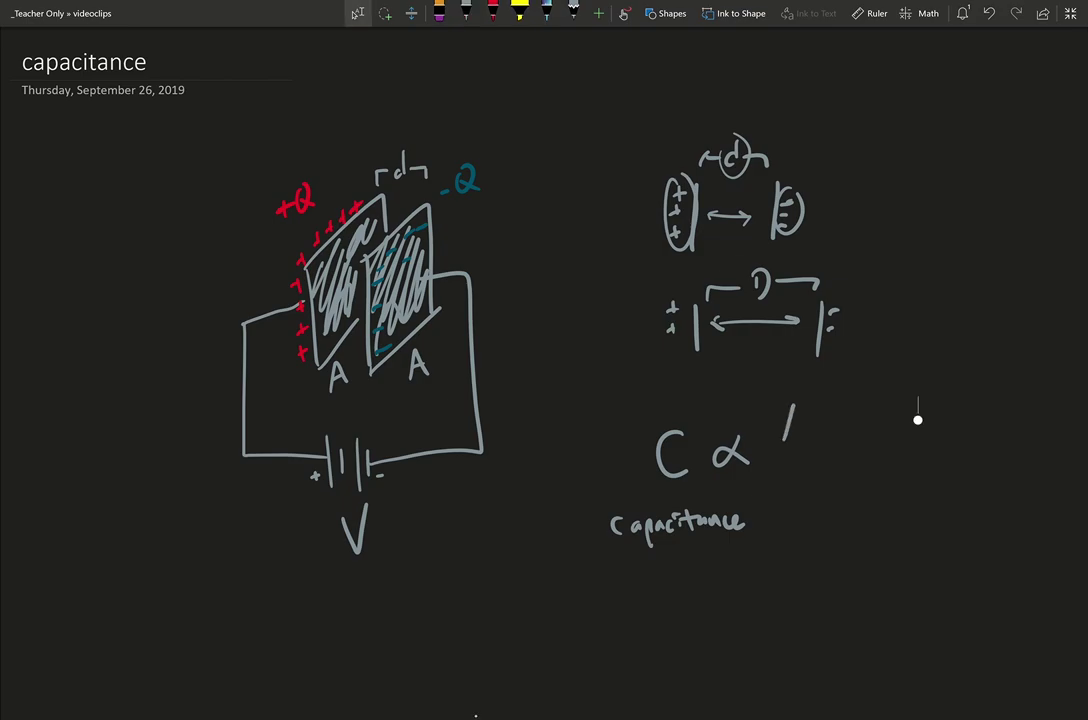
mouse_move(796, 405)
mouse_down()
mouse_move(810, 438)
mouse_move(806, 427)
mouse_up()
- Complete C ∝ A/d and write C = εA/d beside it
mouse_move(767, 457)
mouse_down()
mouse_move(830, 452)
mouse_move(795, 488)
mouse_move(807, 498)
mouse_up()
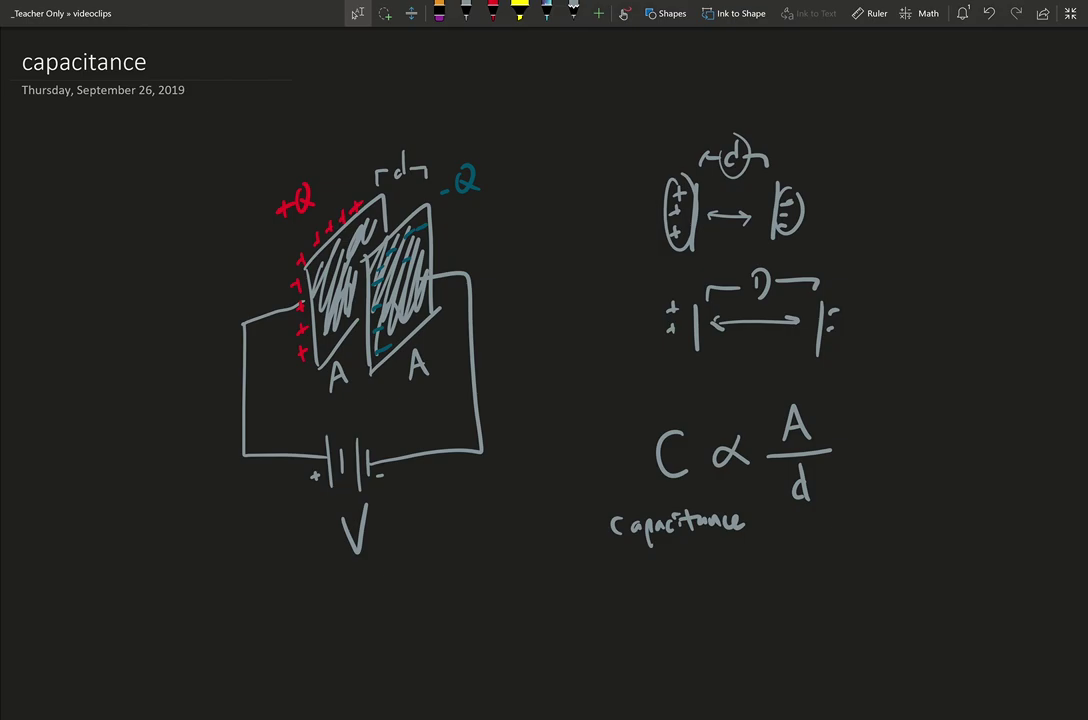
click(466, 12)
mouse_move(931, 430)
mouse_down()
mouse_move(934, 464)
mouse_move(964, 447)
mouse_move(989, 459)
mouse_up()
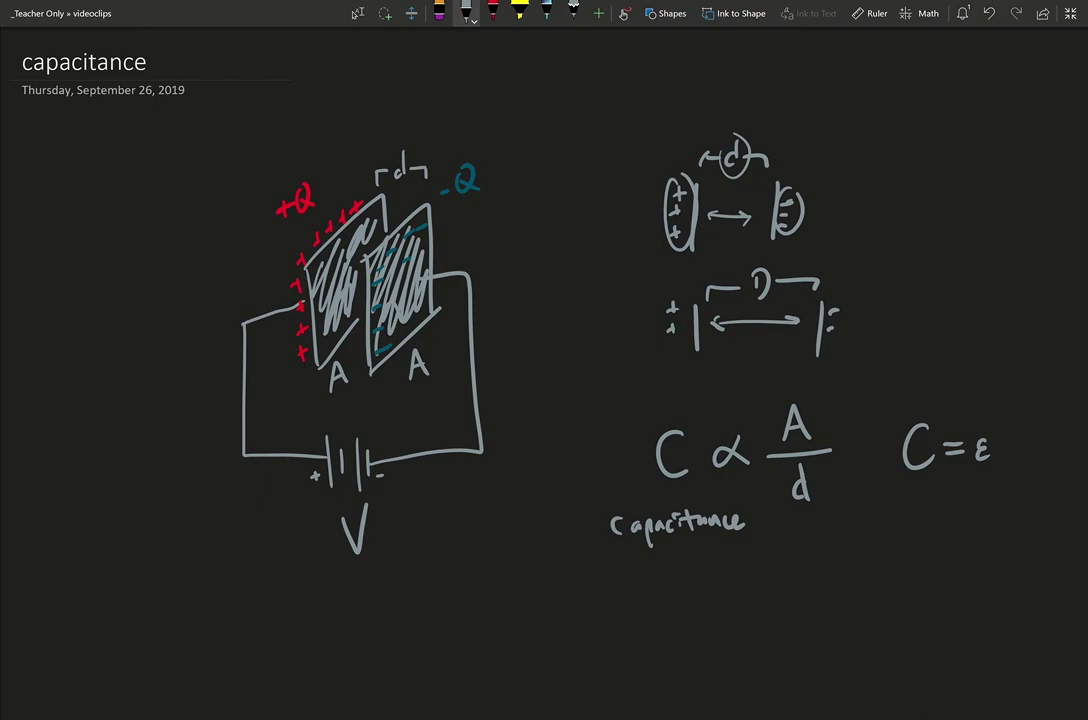
mouse_move(995, 435)
mouse_down()
mouse_move(1020, 434)
mouse_move(1016, 420)
mouse_move(1024, 445)
mouse_move(1014, 487)
mouse_move(950, 518)
mouse_move(977, 484)
mouse_up()
- Label ε with an arrow as 'dielectric constant'
mouse_move(909, 528)
mouse_down()
mouse_move(908, 548)
mouse_move(989, 540)
mouse_up()
mouse_move(912, 570)
mouse_down()
mouse_move(905, 578)
mouse_move(988, 578)
mouse_up()
drag(980, 566, 996, 564)
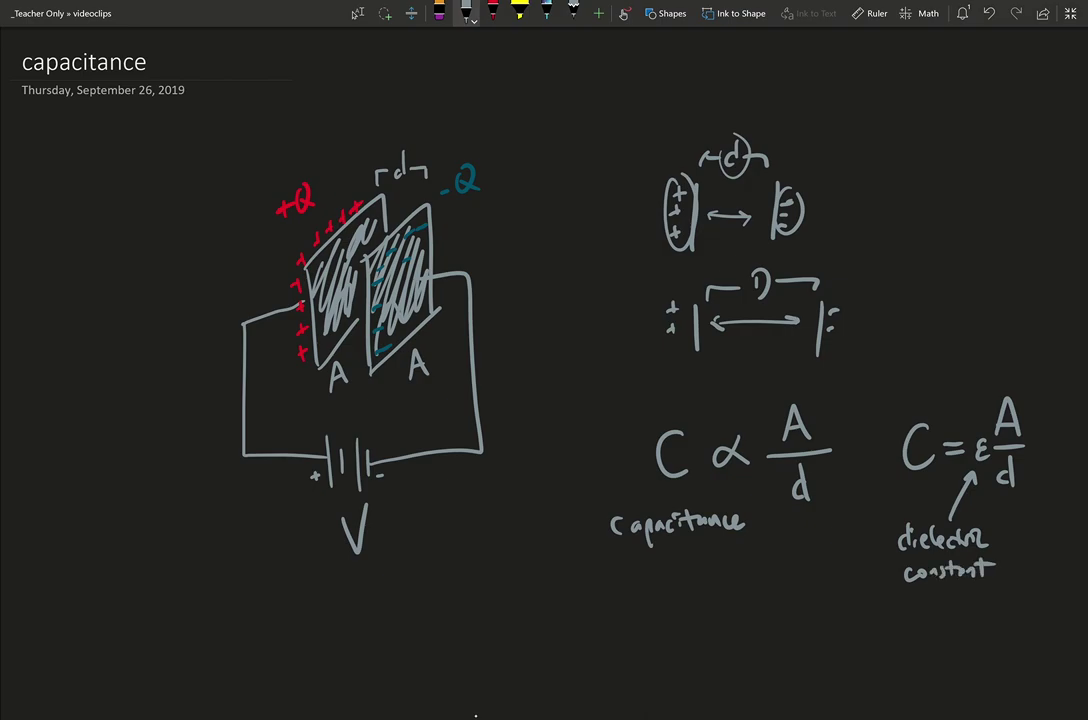
mouse_move(866, 606)
mouse_down()
mouse_move(858, 624)
mouse_move(894, 602)
mouse_move(905, 616)
mouse_up()
- Add the note '(depends on material in between)' under dielectric constant
mouse_move(911, 612)
mouse_down()
mouse_move(910, 632)
mouse_move(927, 620)
mouse_up()
mouse_move(929, 612)
mouse_down()
mouse_move(939, 620)
mouse_move(946, 600)
mouse_up()
mouse_move(954, 608)
mouse_down()
mouse_move(949, 620)
mouse_move(984, 618)
mouse_up()
drag(918, 655, 942, 656)
mouse_move(950, 638)
mouse_down()
mouse_move(950, 656)
mouse_move(965, 652)
mouse_up()
drag(968, 644, 979, 653)
mouse_move(992, 640)
mouse_down()
mouse_move(985, 651)
mouse_move(1005, 643)
mouse_up()
mouse_move(901, 674)
mouse_down()
mouse_move(902, 688)
mouse_move(917, 688)
mouse_up()
mouse_move(926, 668)
mouse_down()
mouse_move(933, 686)
mouse_move(958, 688)
mouse_up()
drag(950, 678, 964, 677)
drag(968, 678, 1012, 686)
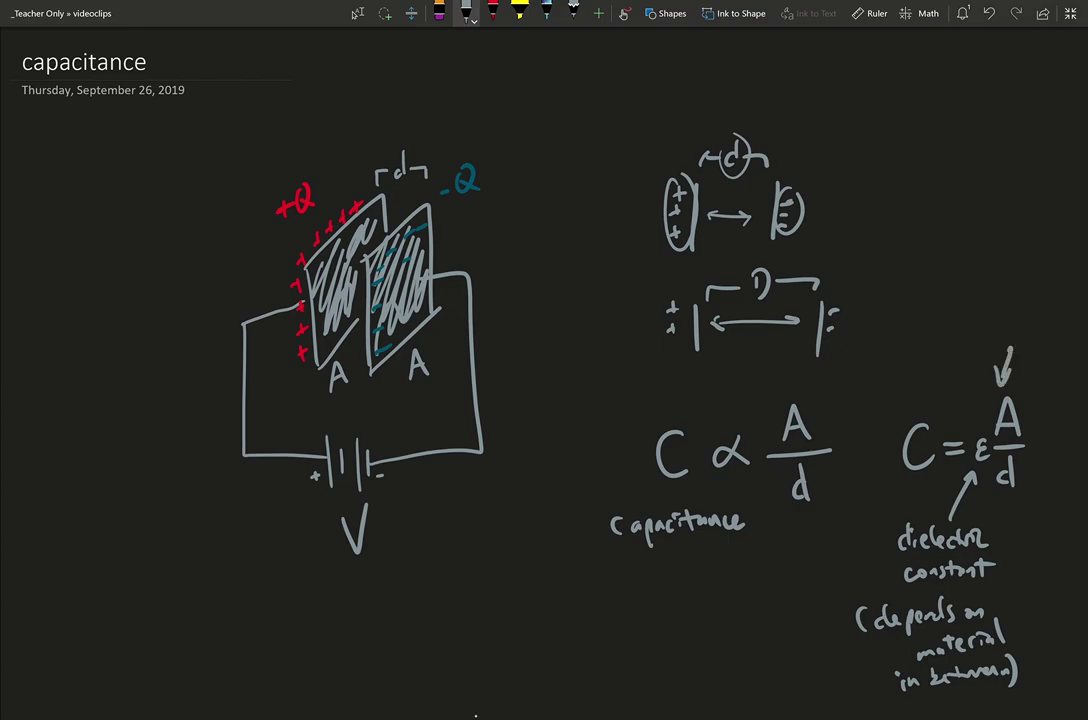
- Annotate A in C = εA/d as 'area of plates' and d as 'separation'
mouse_move(998, 305)
mouse_down()
mouse_move(991, 314)
mouse_move(1010, 305)
mouse_move(1032, 316)
mouse_move(997, 338)
mouse_move(1046, 337)
mouse_up()
drag(1040, 326, 1052, 325)
drag(1052, 332, 1068, 331)
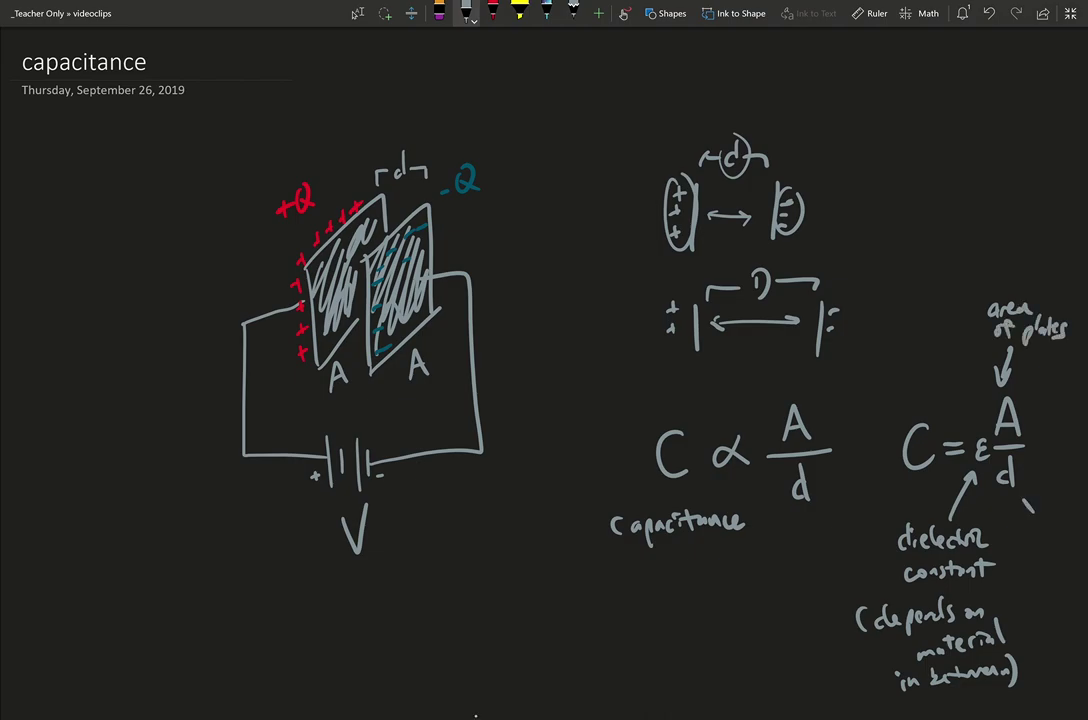
mouse_move(1017, 530)
mouse_down()
mouse_move(1030, 542)
mouse_move(1084, 537)
mouse_up()
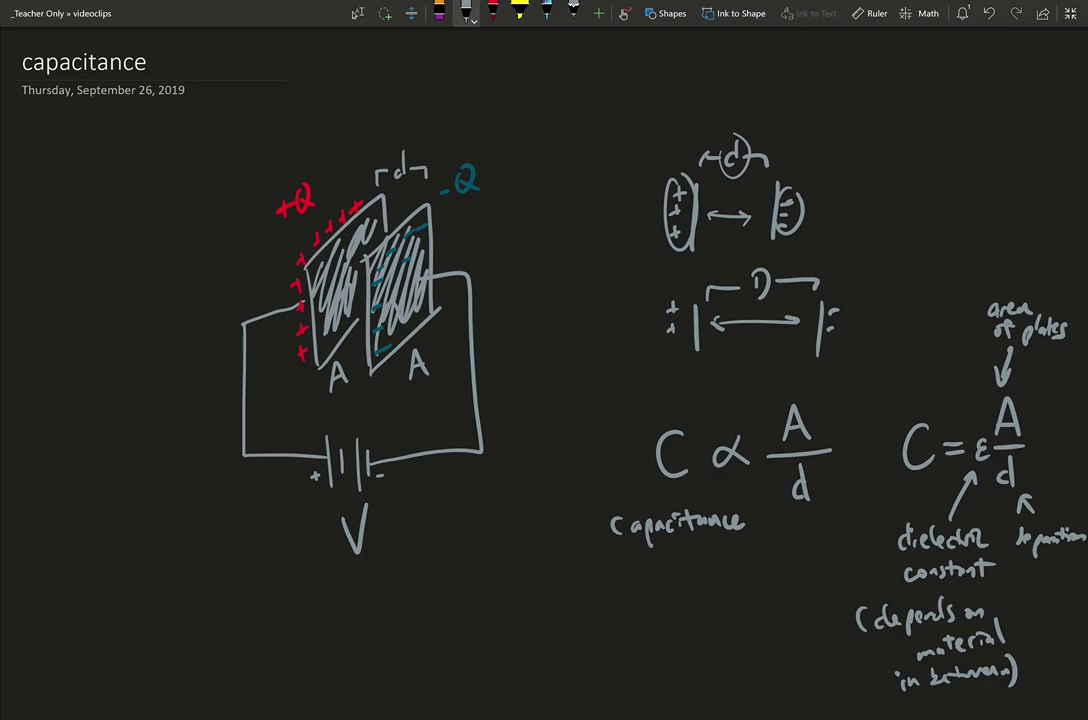
scroll(544, 360, down, 1)
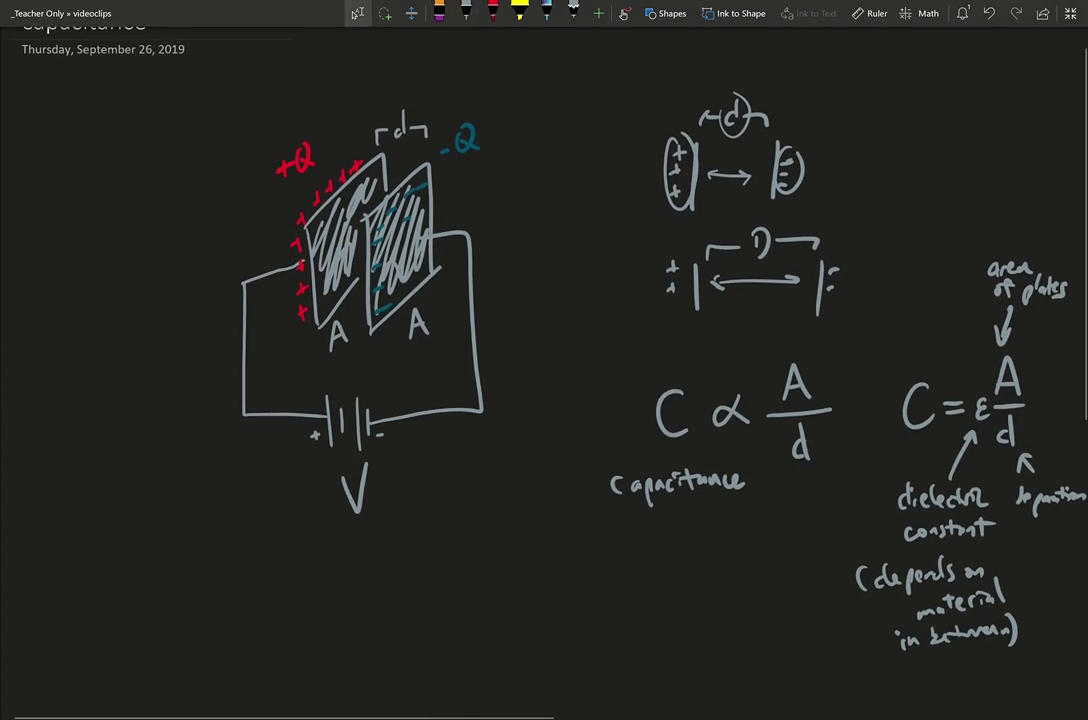
ctrl+scroll(544, 360, down, 2)
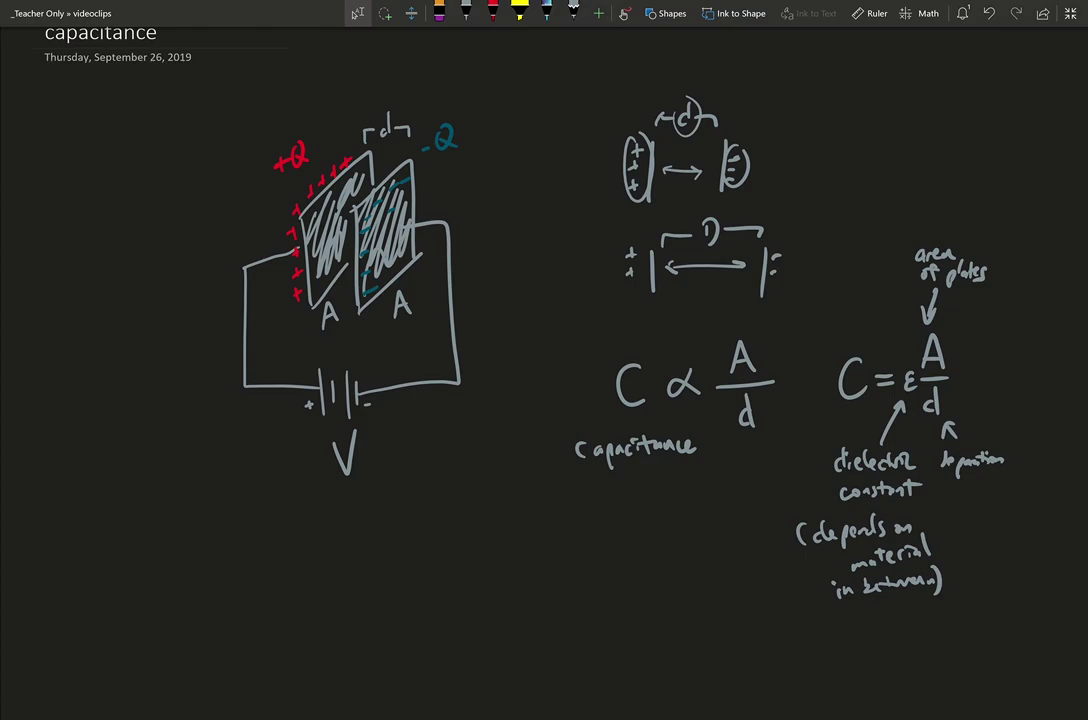
- Write Q labelled 'charge' and the relation Q ∝ VC at the lower left
scroll(460, 320, up, 1)
mouse_move(126, 552)
mouse_down()
mouse_move(114, 588)
mouse_move(130, 552)
mouse_move(153, 598)
mouse_up()
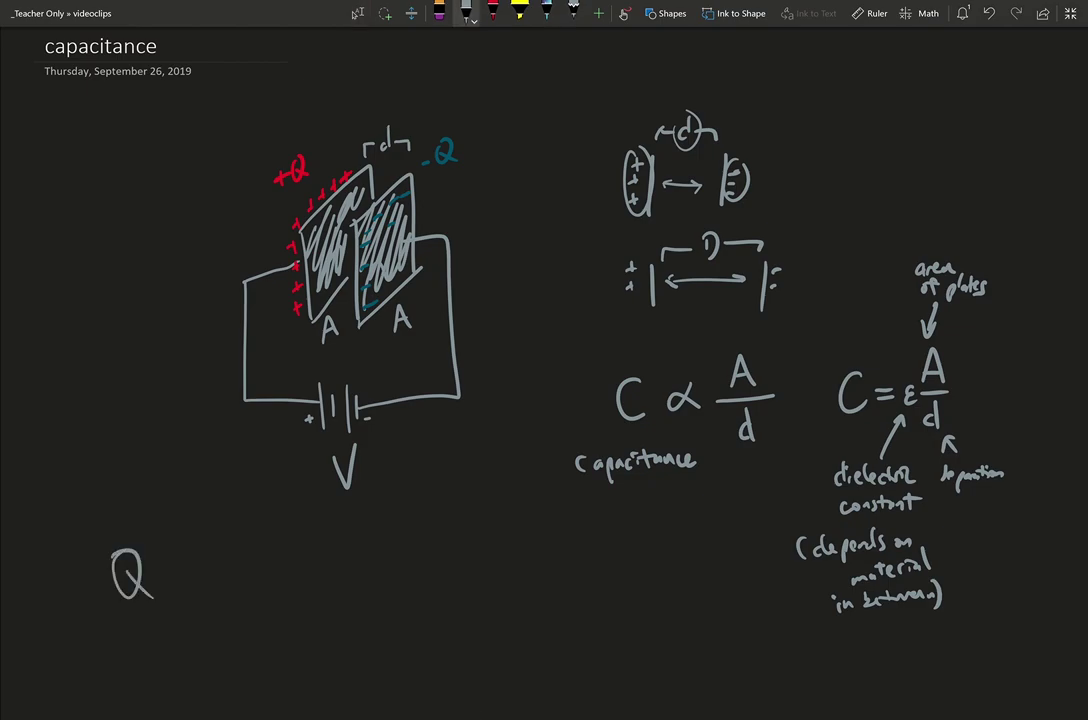
mouse_move(100, 522)
mouse_down()
mouse_move(140, 528)
mouse_move(166, 515)
mouse_up()
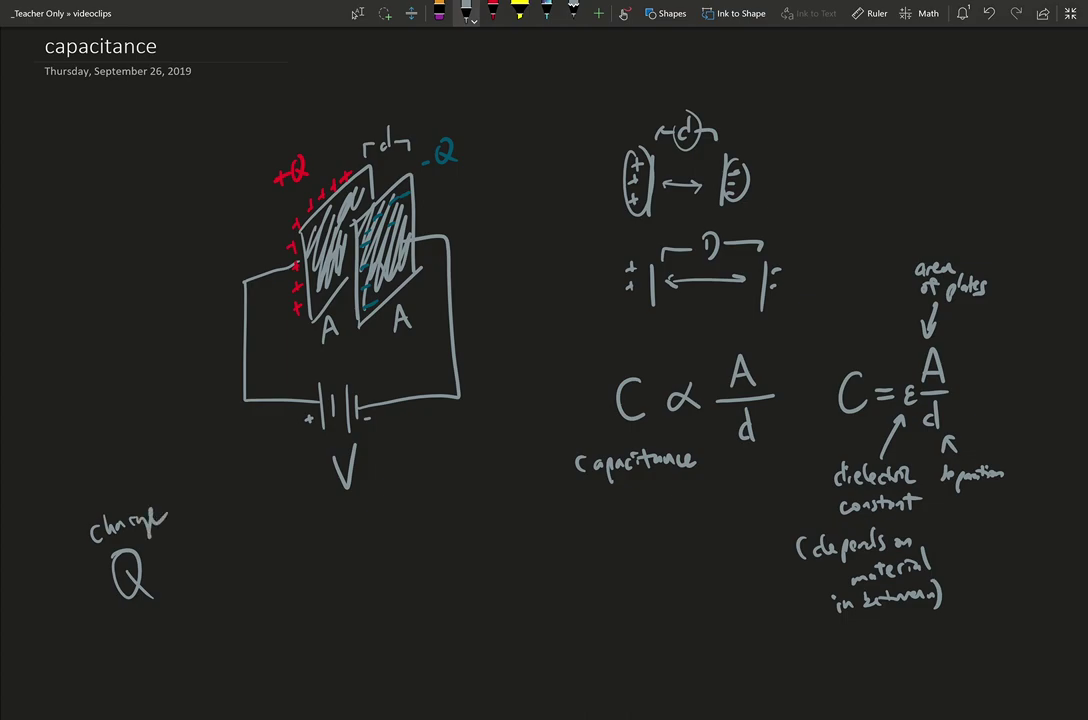
mouse_move(186, 570)
mouse_down()
mouse_move(184, 583)
mouse_move(222, 590)
mouse_move(238, 542)
mouse_up()
drag(281, 549, 283, 592)
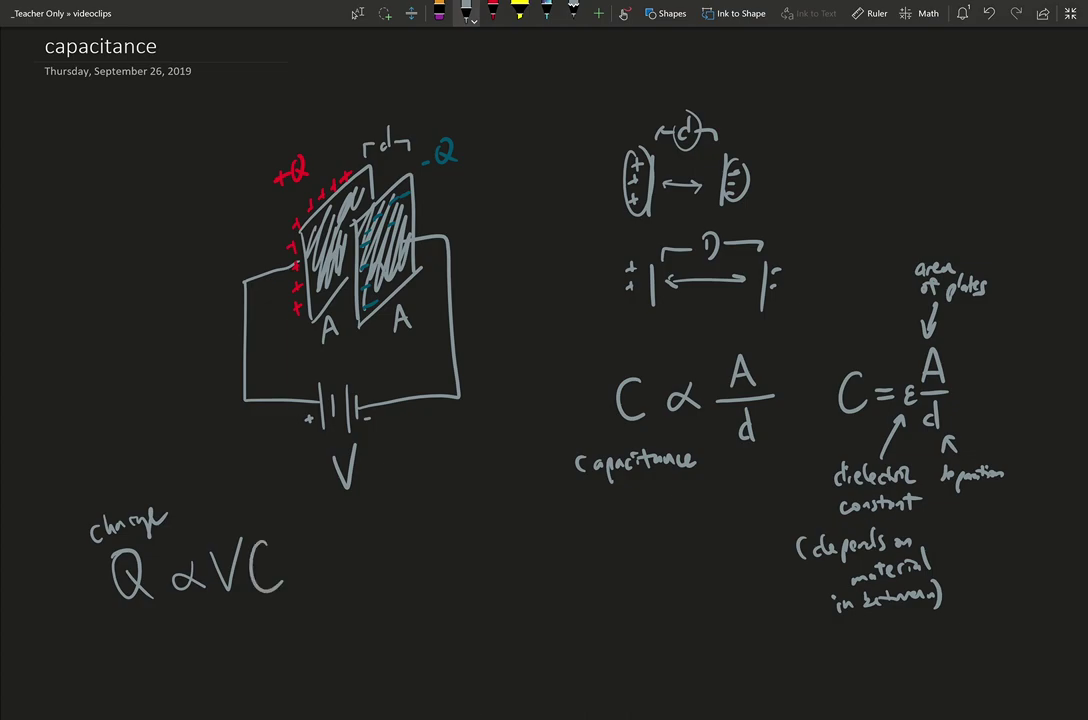
- Write Q = CV beneath it and draw a box around it
scroll(544, 360, up, 1)
mouse_move(214, 628)
mouse_down()
mouse_move(204, 645)
mouse_move(224, 662)
mouse_move(260, 643)
mouse_up()
mouse_move(246, 653)
mouse_down()
mouse_move(274, 634)
mouse_move(288, 660)
mouse_up()
mouse_move(297, 622)
mouse_down()
mouse_move(309, 657)
mouse_move(320, 622)
mouse_up()
mouse_move(195, 617)
mouse_down()
mouse_move(348, 668)
mouse_move(191, 620)
mouse_up()
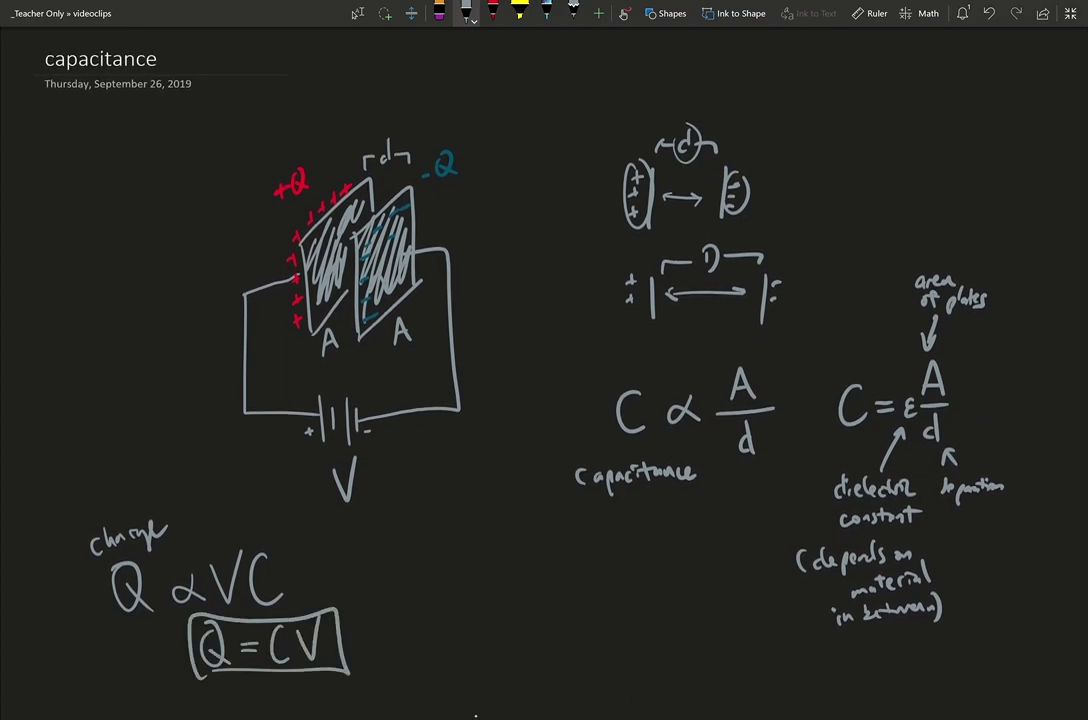
- Draw a box around C = εA/d and underline the Q = CV box
mouse_move(828, 371)
mouse_down()
mouse_move(814, 448)
mouse_move(968, 372)
mouse_move(976, 445)
mouse_move(815, 452)
mouse_up()
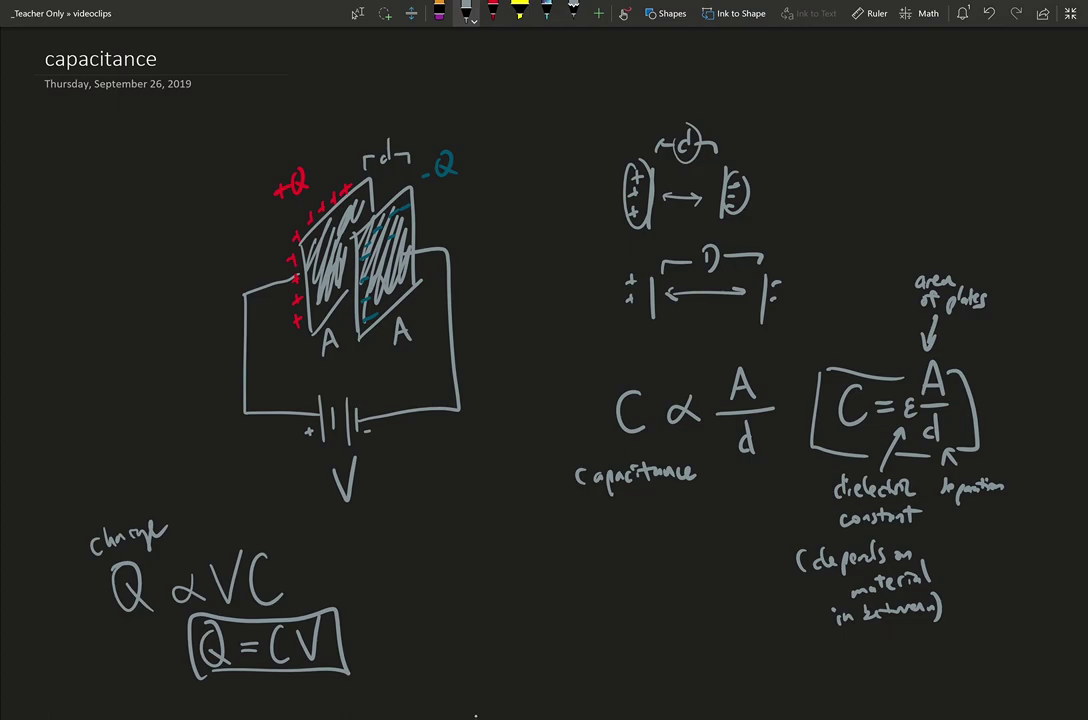
drag(205, 683, 322, 676)
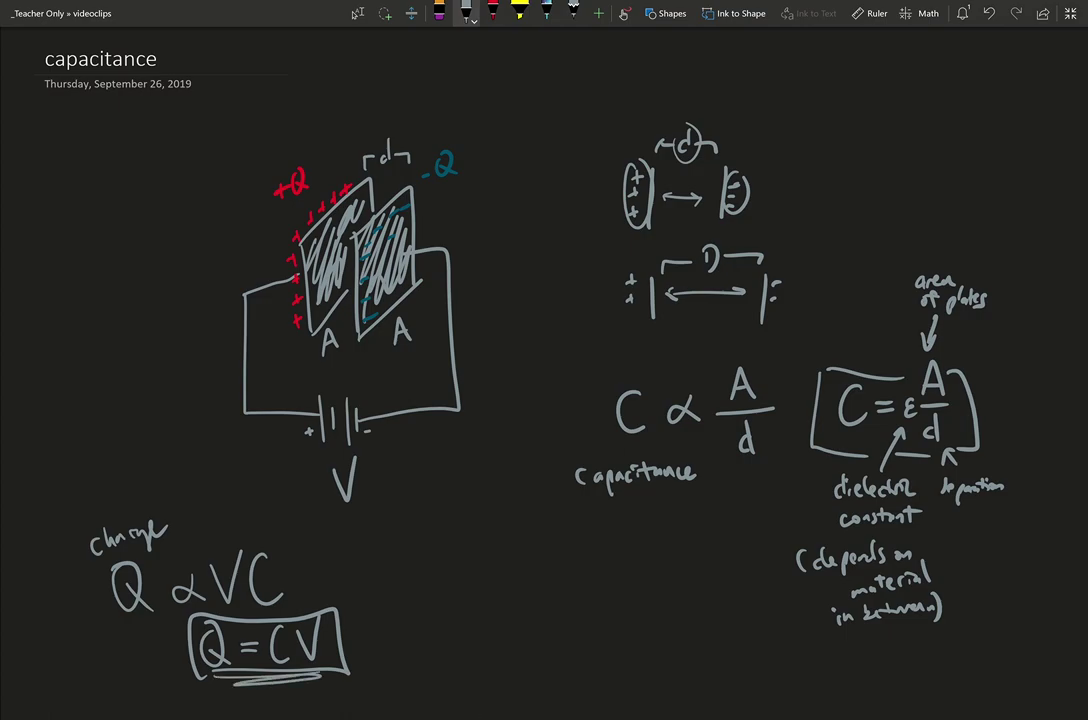